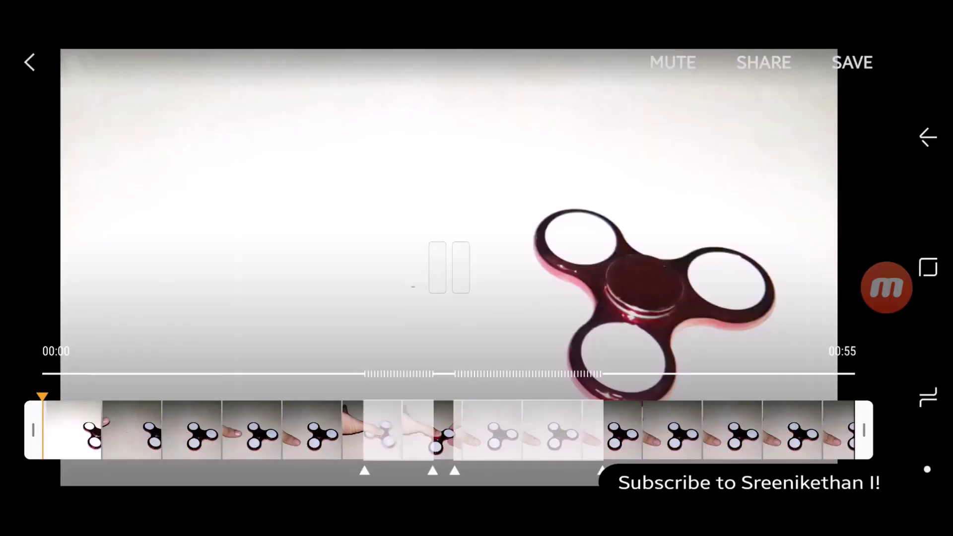
Step: Narrow the 1/8-speed slow-motion section from both ends and preview its start and end points
click(400, 430)
drag(702, 430, 618, 430)
drag(308, 430, 361, 430)
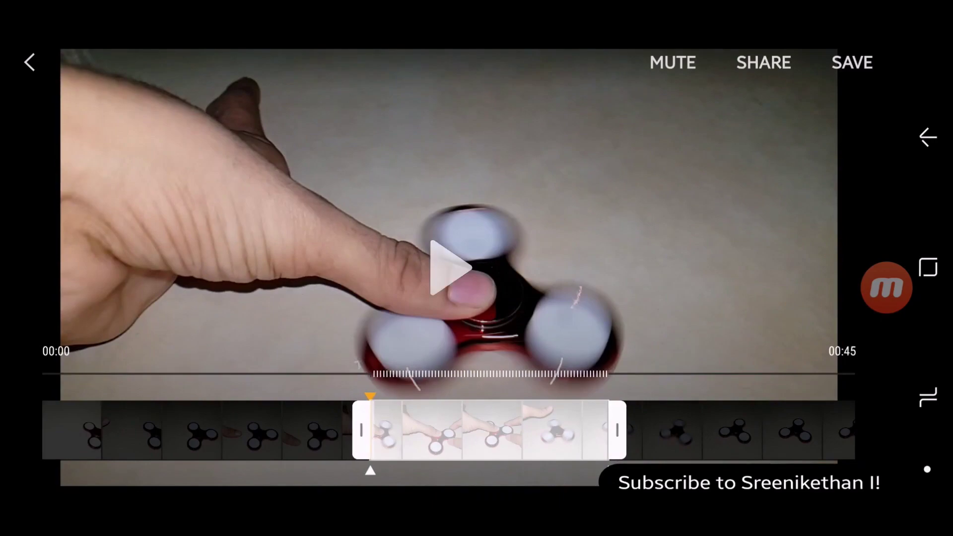
click(617, 430)
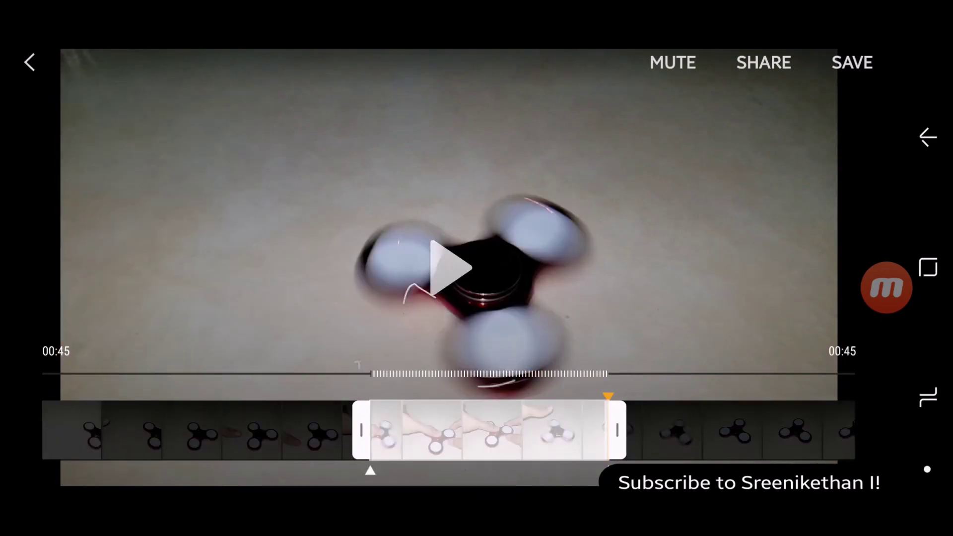
click(361, 430)
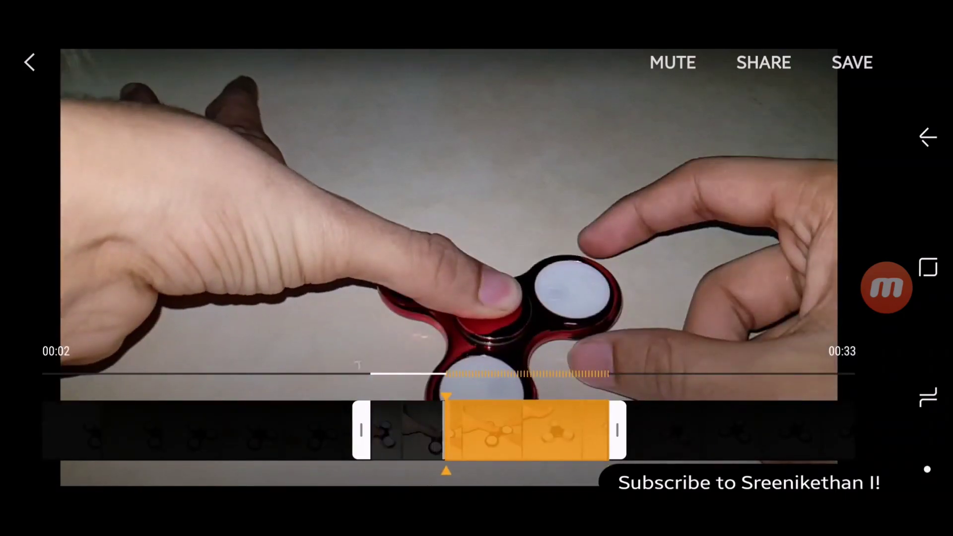
click(617, 430)
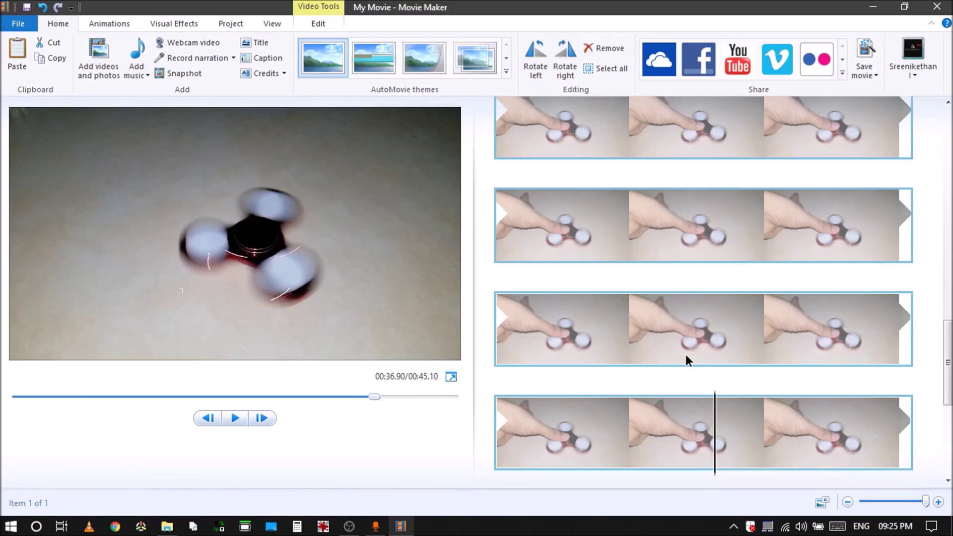
Step: Step frames to 00:36.17, where the rotation begins, and split the spinner clip there
key(Up)
key(Down)
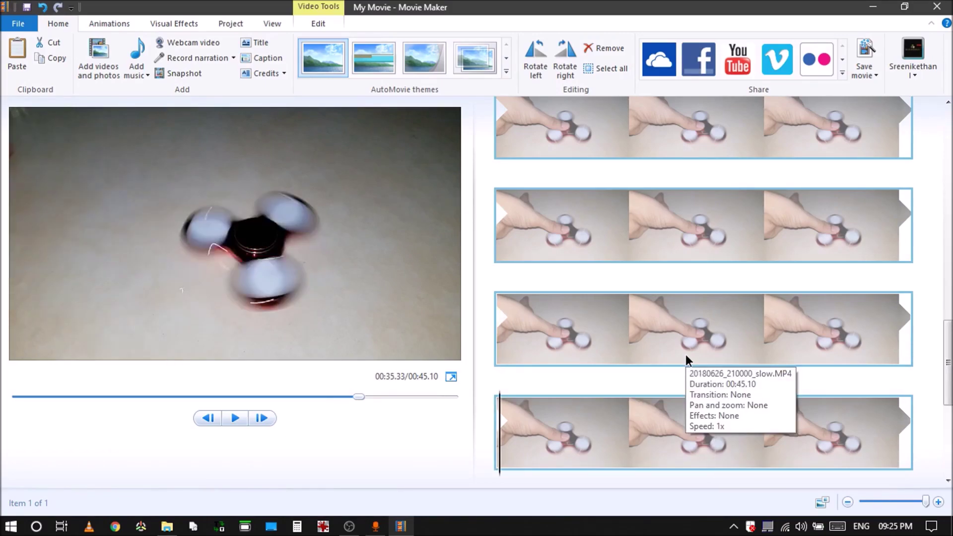
key(Right)
key(Right)
key(Right)
key(Right)
key(Right)
key(Right)
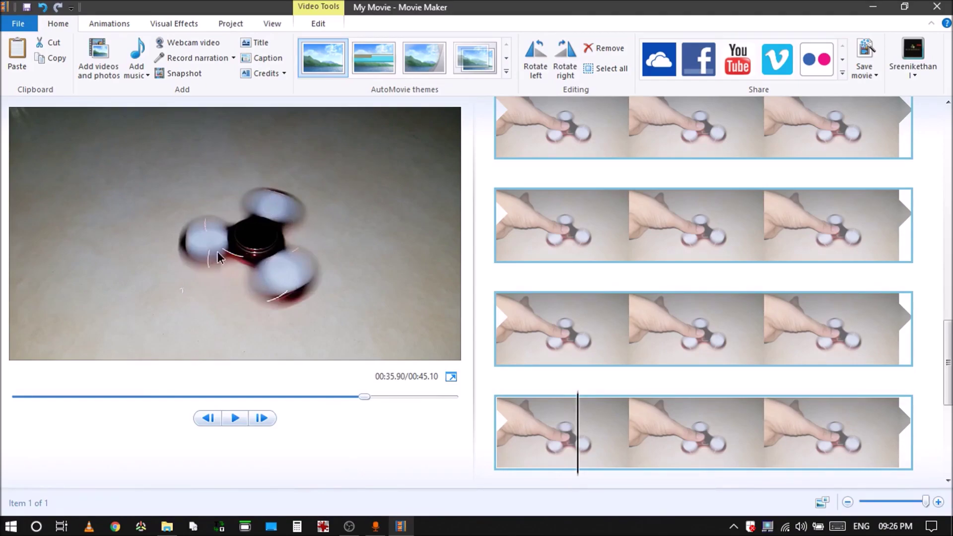
key(Right)
key(Right)
key(Right)
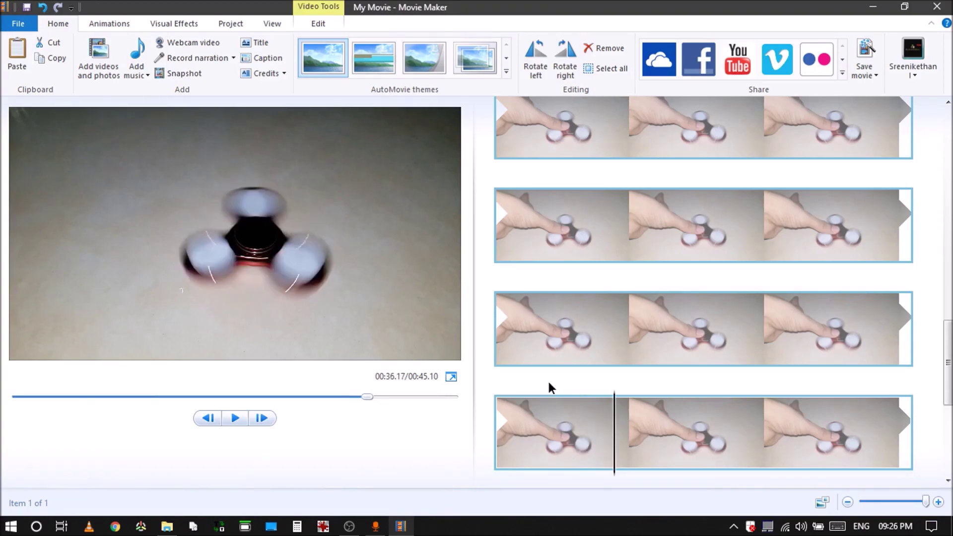
key(m)
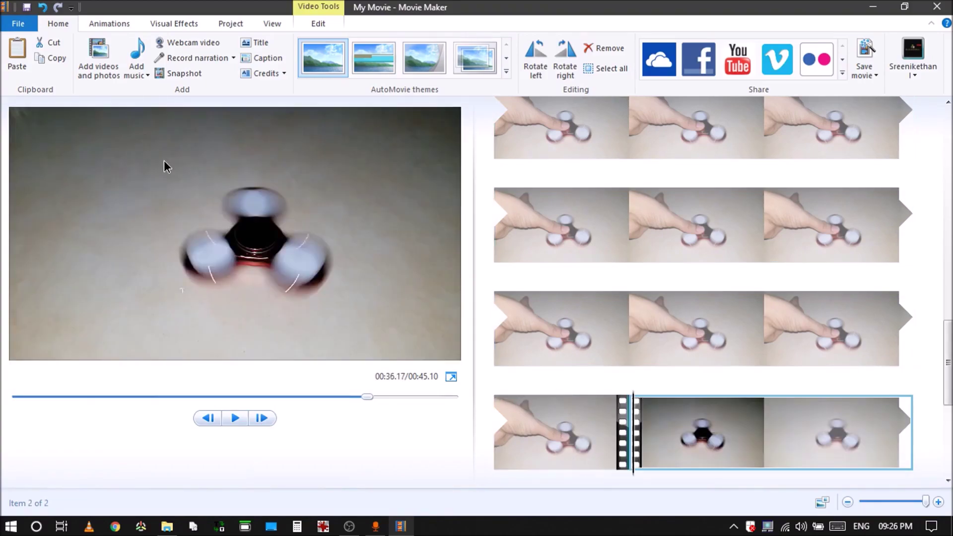
Step: Split the clip again at 00:36.60 and switch to Calculator
key(Right)
key(Right)
key(Right)
key(Right)
key(Right)
key(Right)
key(Right)
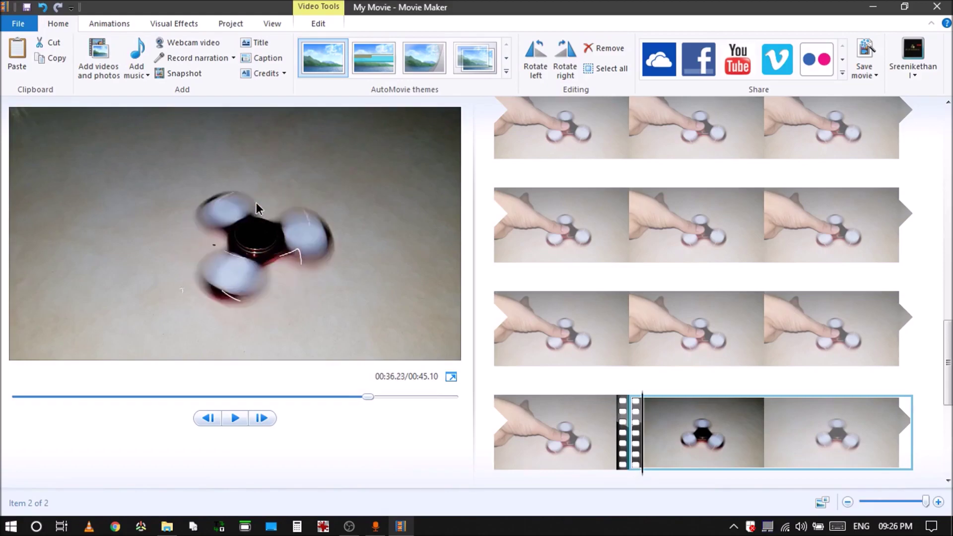
key(Right)
key(Right)
key(Right)
key(Right)
key(Right)
key(Right)
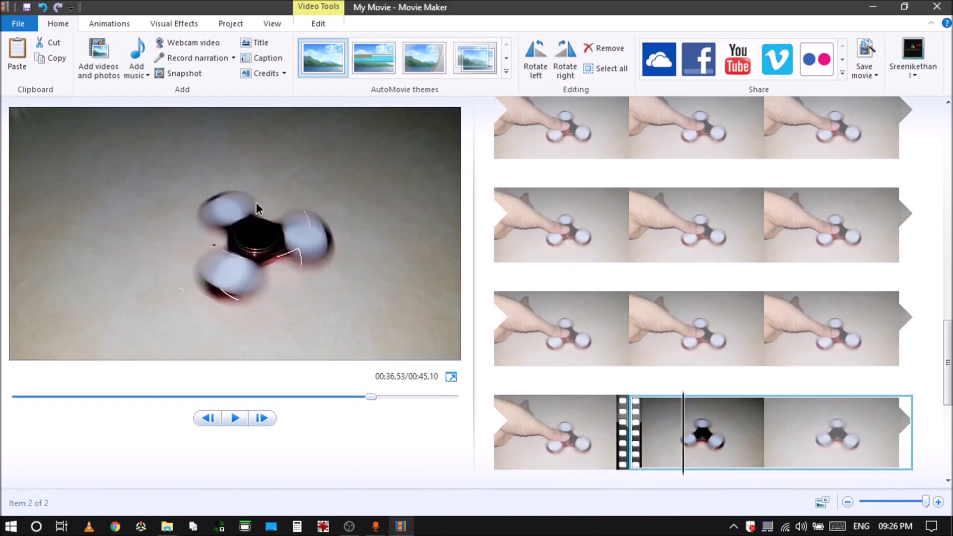
key(Left)
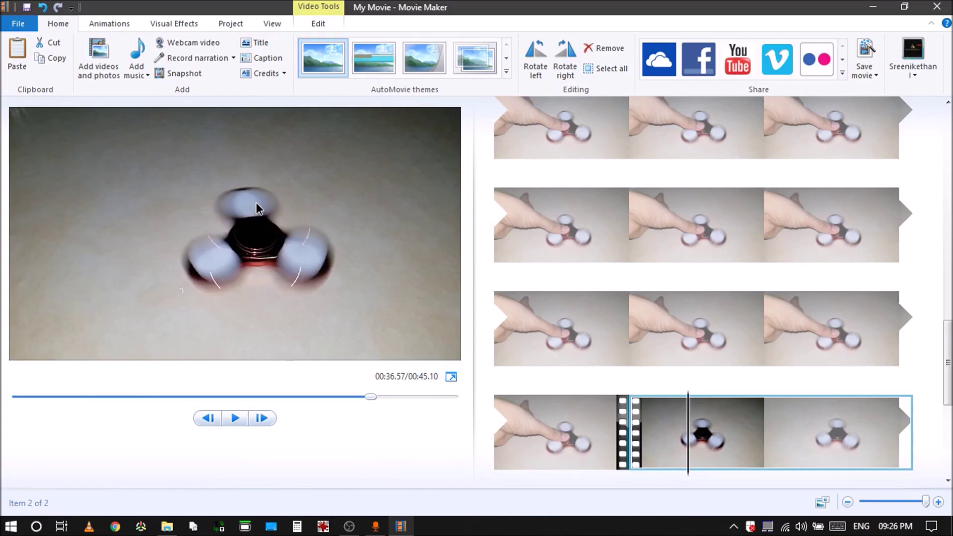
key(Right)
key(m)
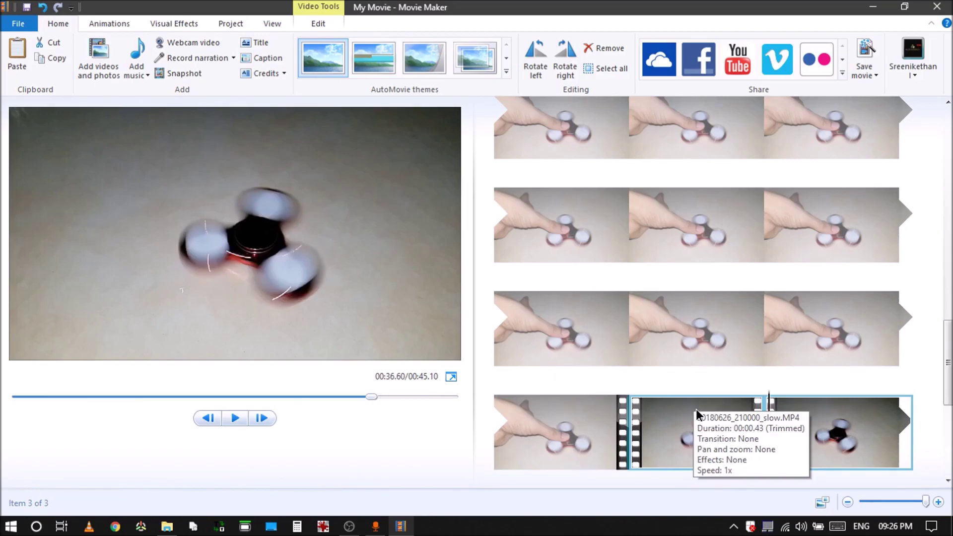
key(alt+Tab)
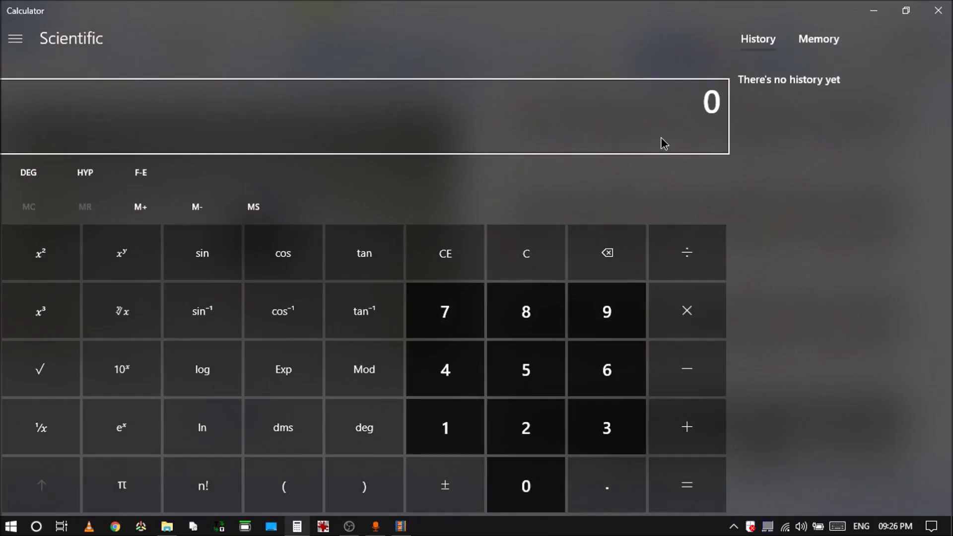
Step: Compute 0.43 ÷ 8 = 0.05375, then divide 1 by 0.05375
text(.43)
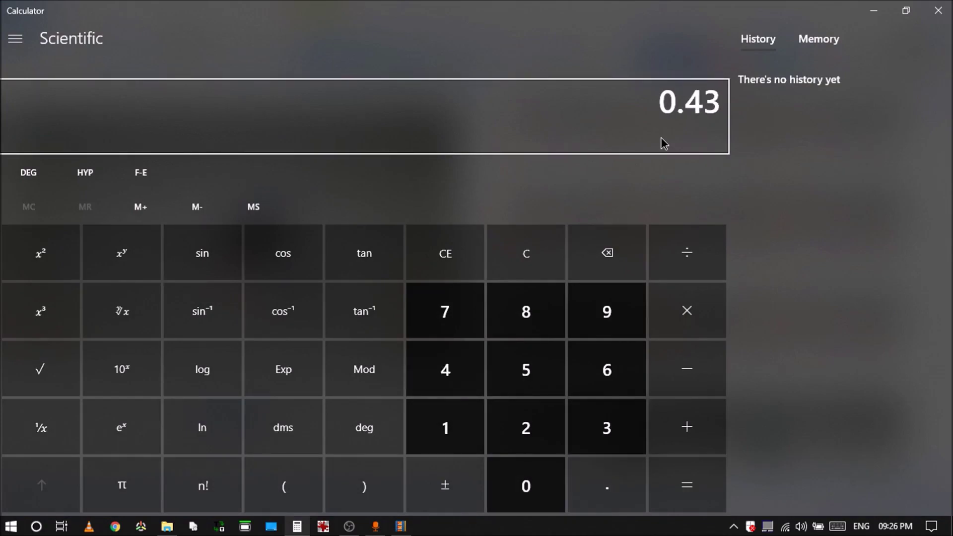
text(/8)
key(Return)
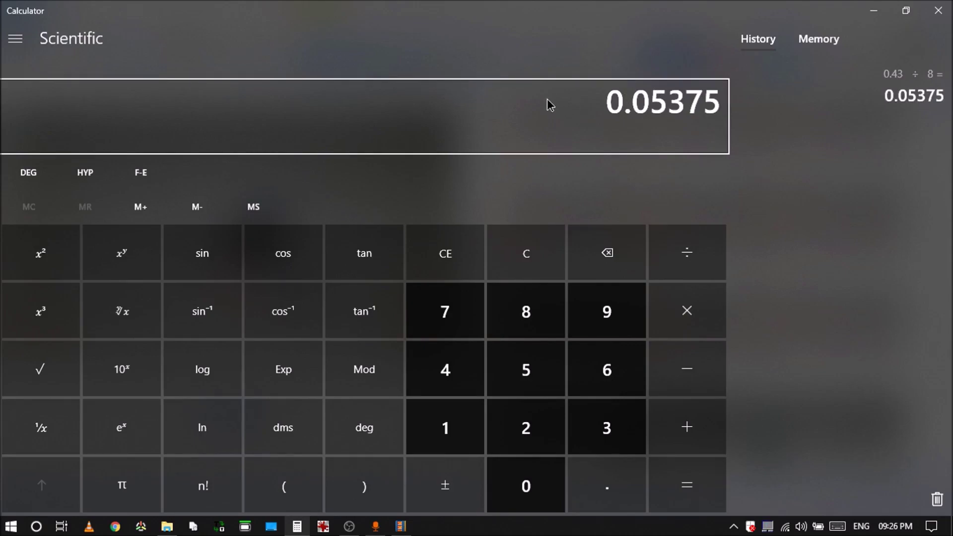
key(1)
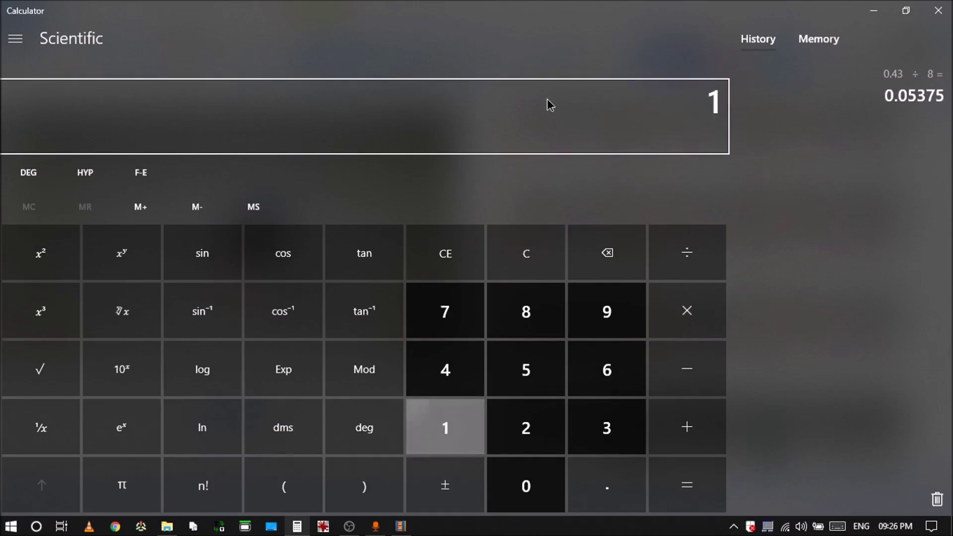
key(slash)
text(0.05375)
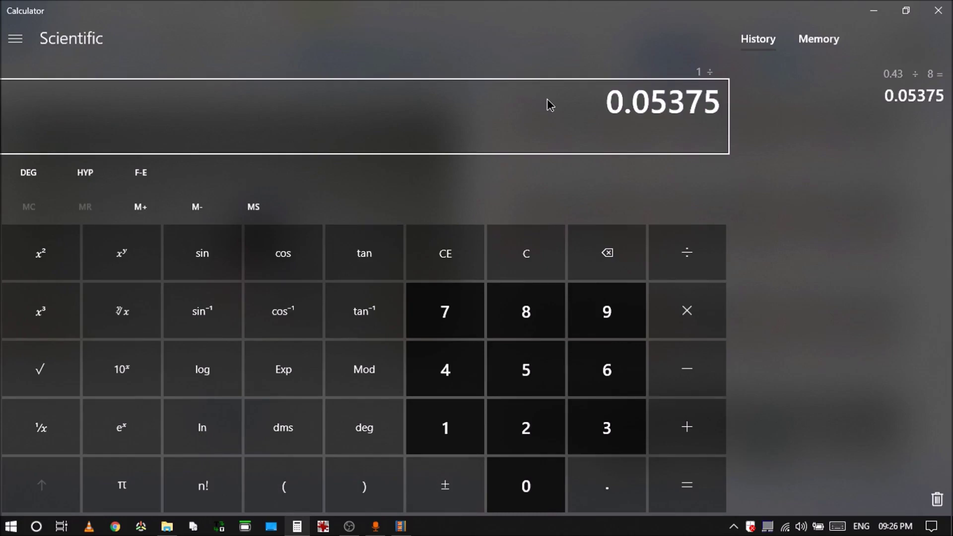
key(Return)
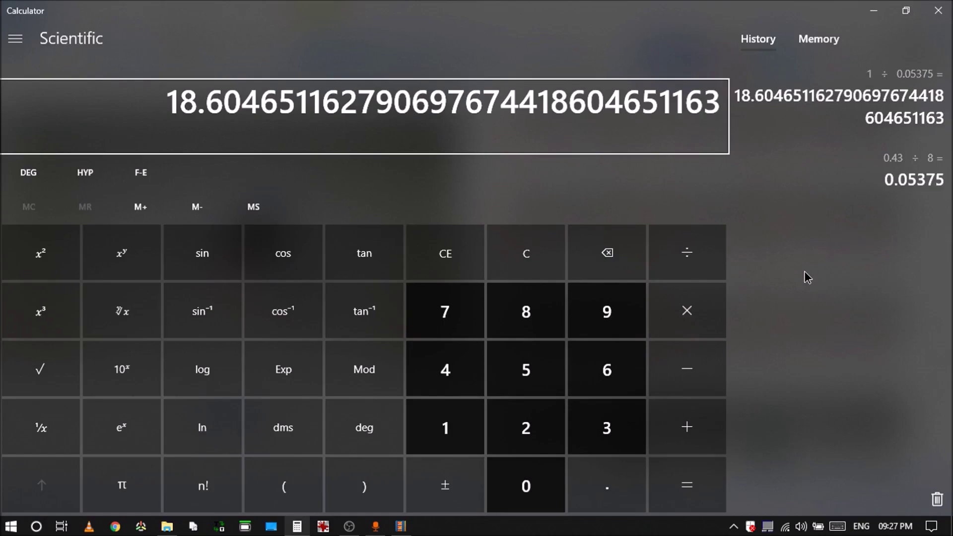
Step: Multiply the result by 60 to get about 1,116.28 RPM
key(asterisk)
text(60)
key(Return)
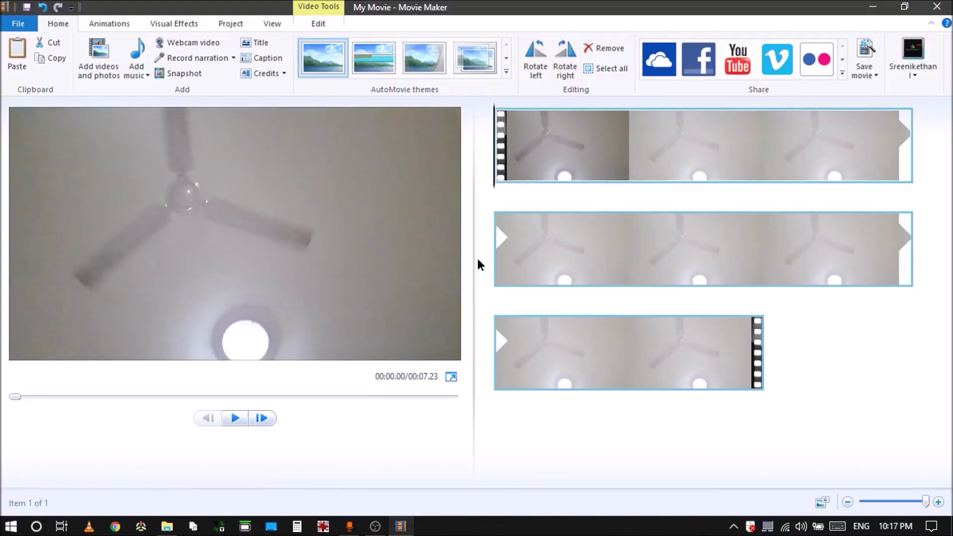
Step: Split the ceiling fan clip at 00:00.63, where the rotation starts
key(space)
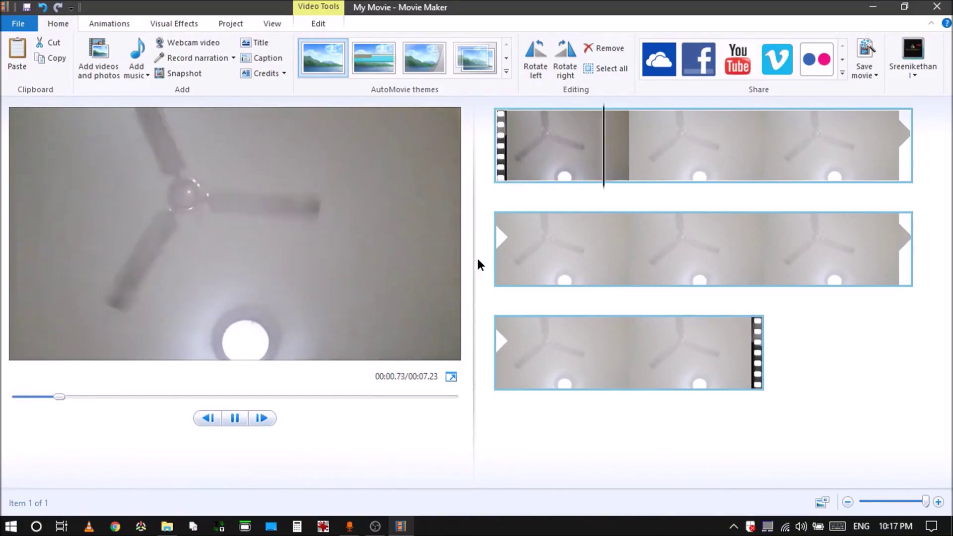
click(584, 151)
key(l)
key(l)
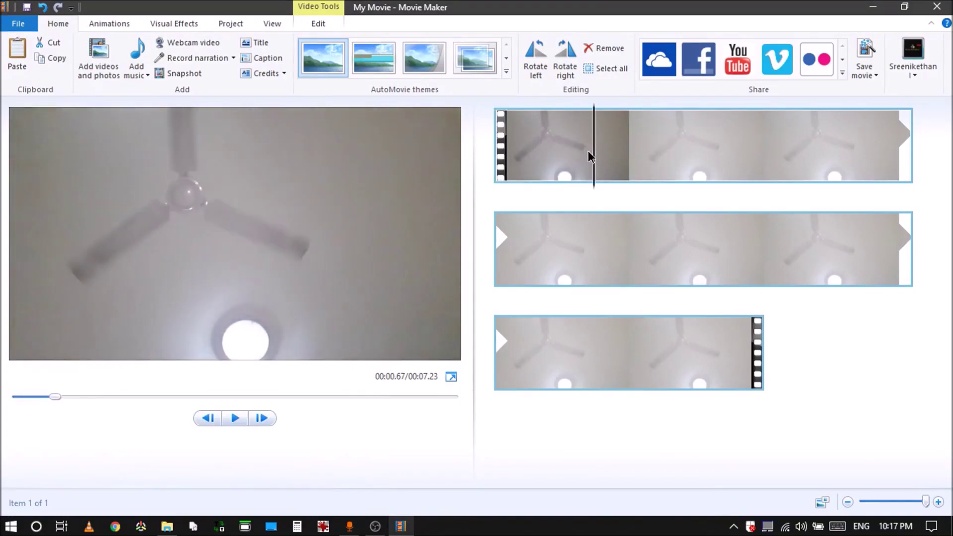
key(j)
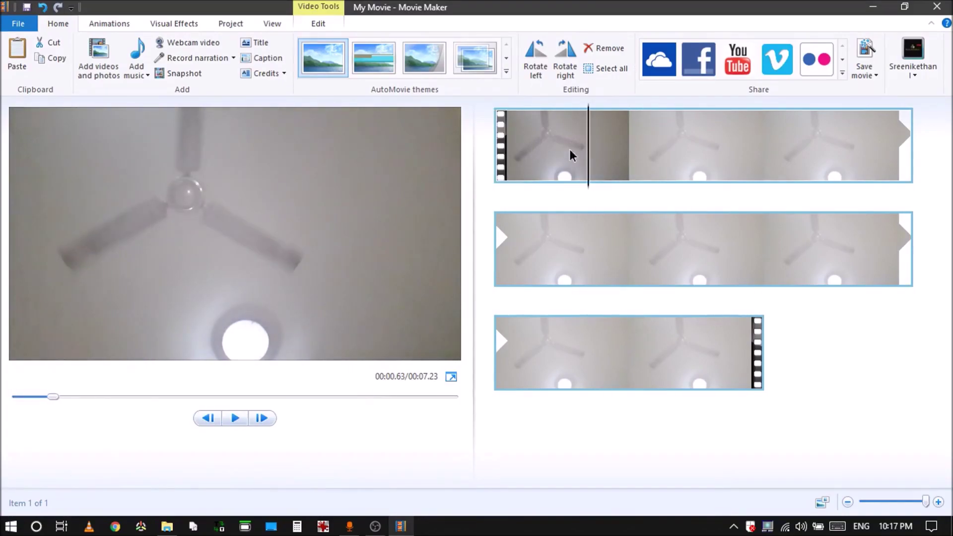
key(m)
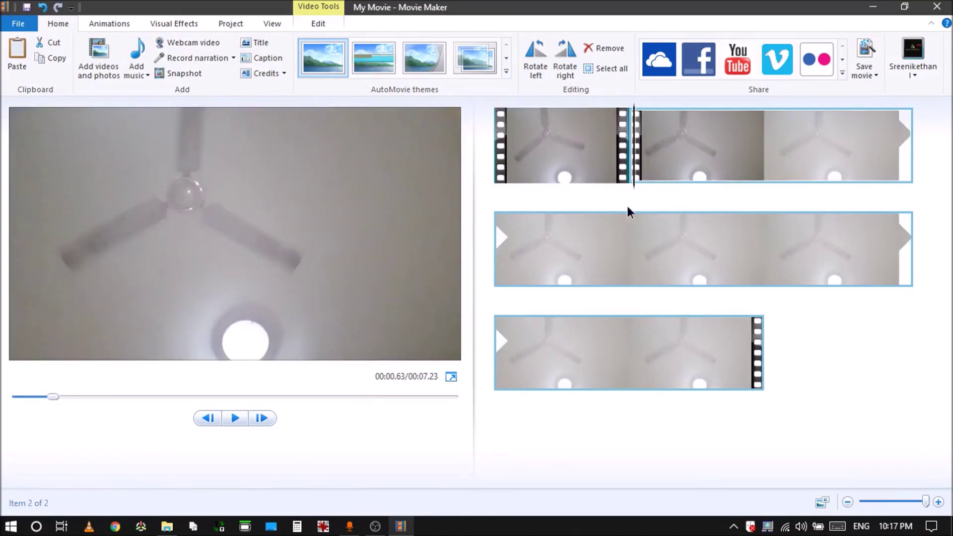
Step: Split the footage again at 00:02.37, where the rotation ends
key(space)
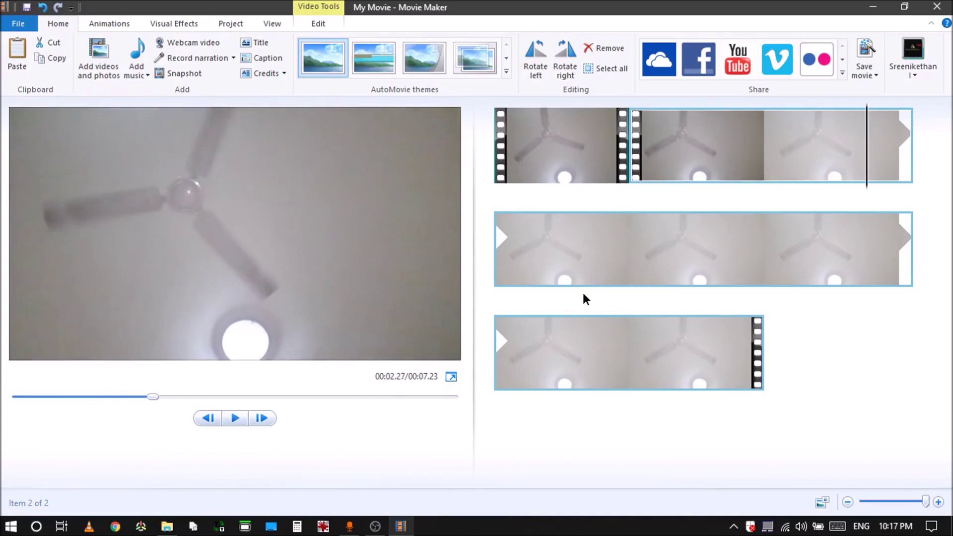
key(space)
key(l)
key(l)
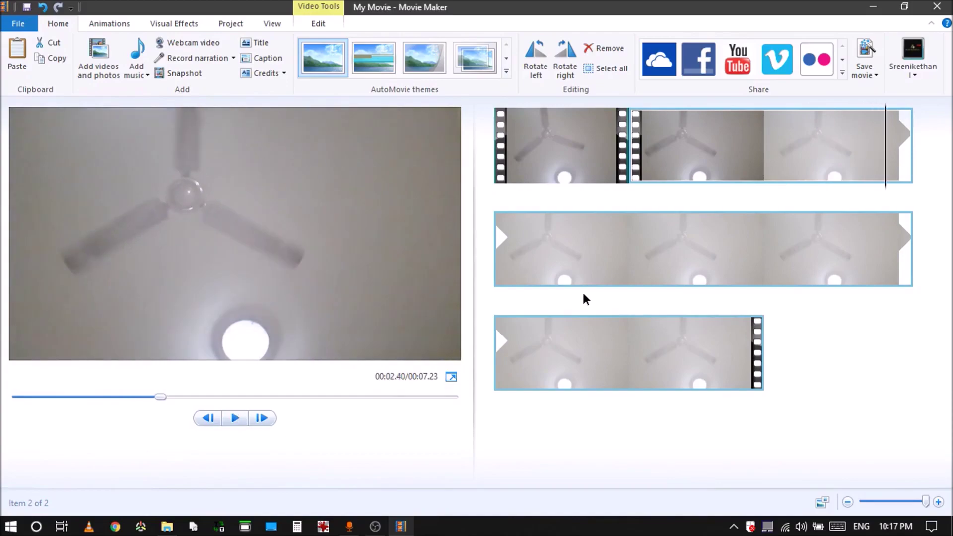
key(j)
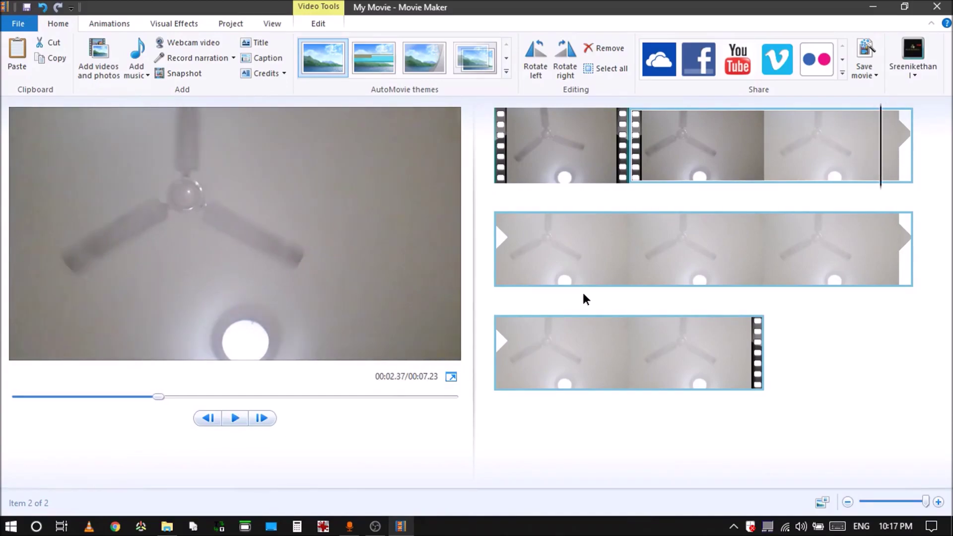
key(m)
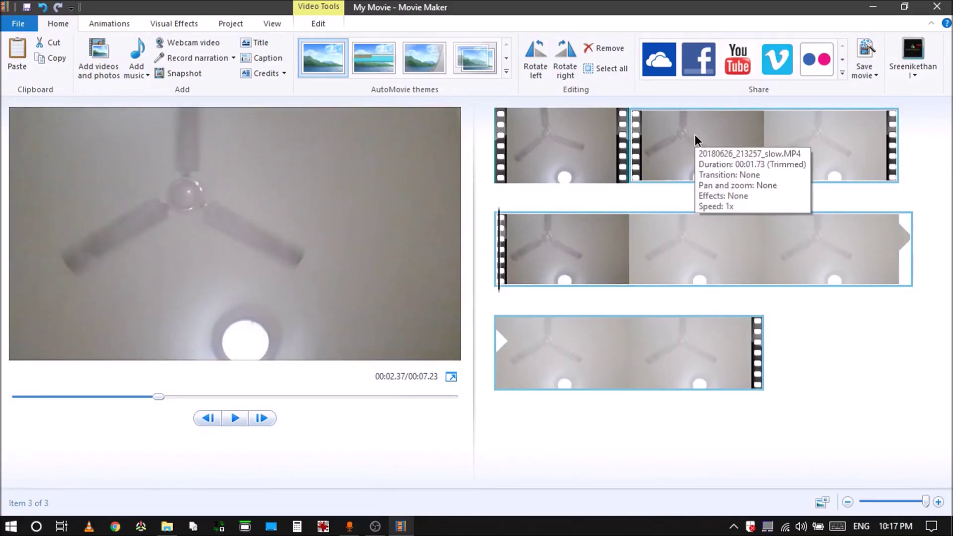
Step: Launch Calculator with the calc Run command and enter 1.73
key(super+r)
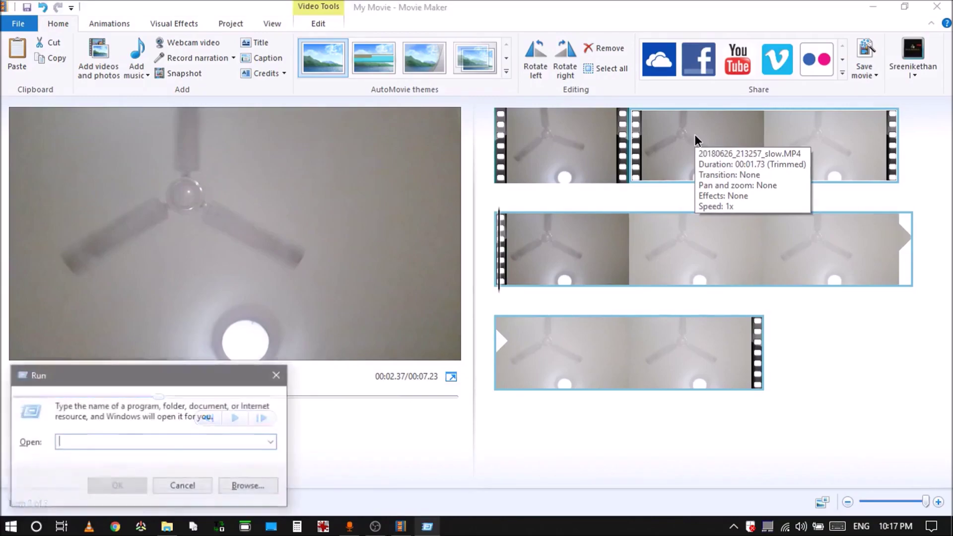
text(calculator:///)
key(Return)
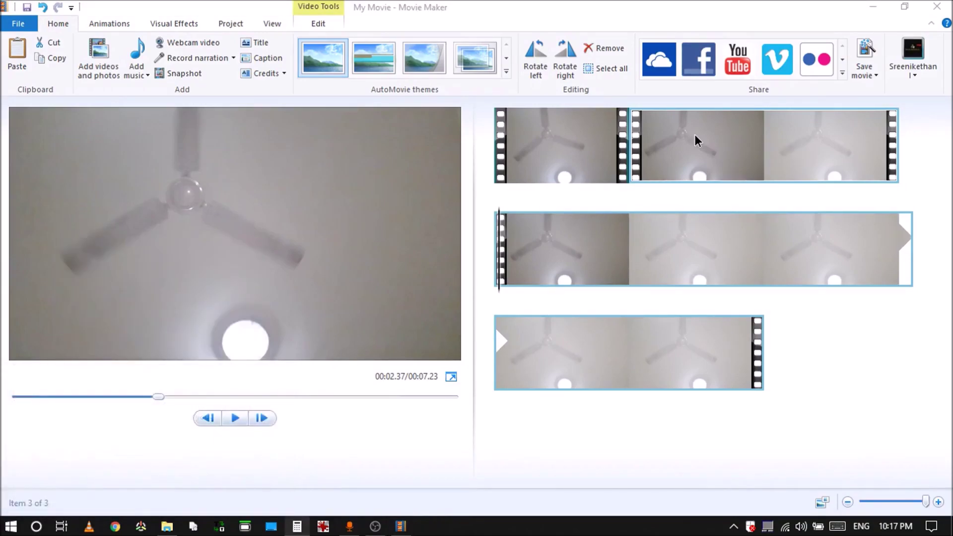
text(1.73)
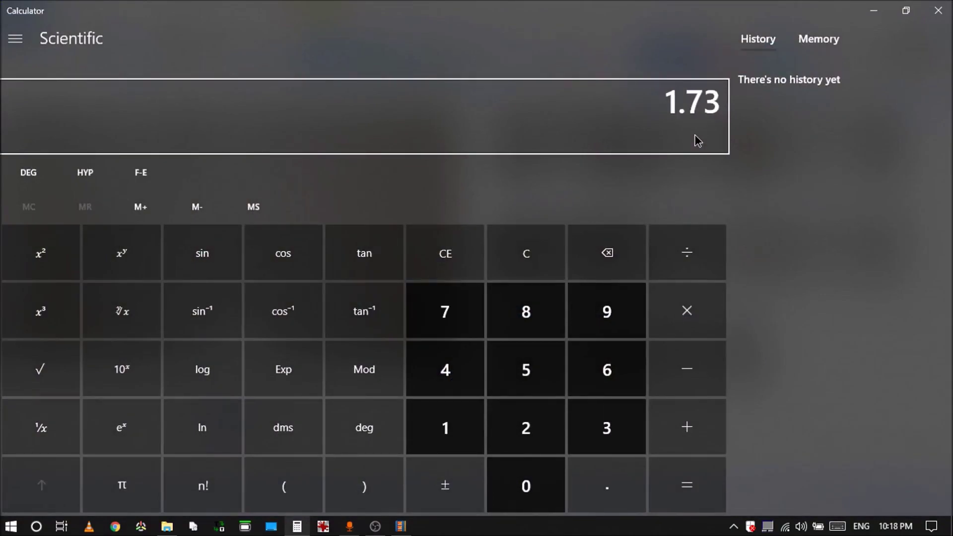
Step: Divide 1.73 by 8 to get 0.21625
key(slash)
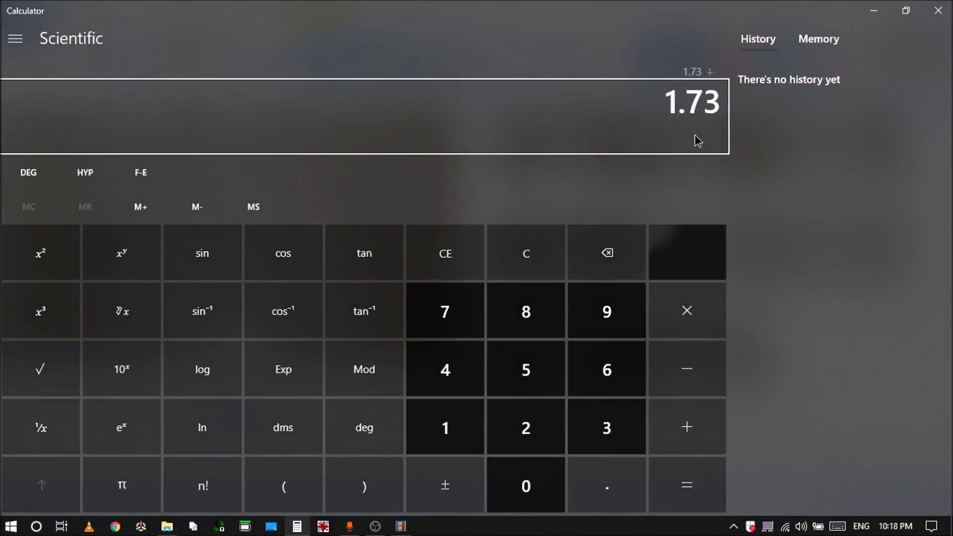
text(8)
key(Return)
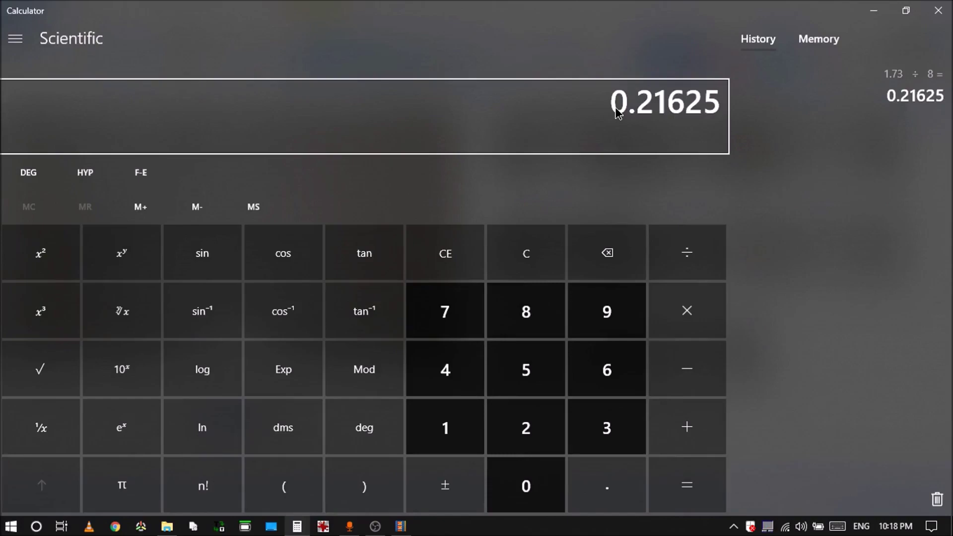
Step: Compute 1 ÷ 0.21625 and multiply by 60, giving about 277.46 RPM
text(1)
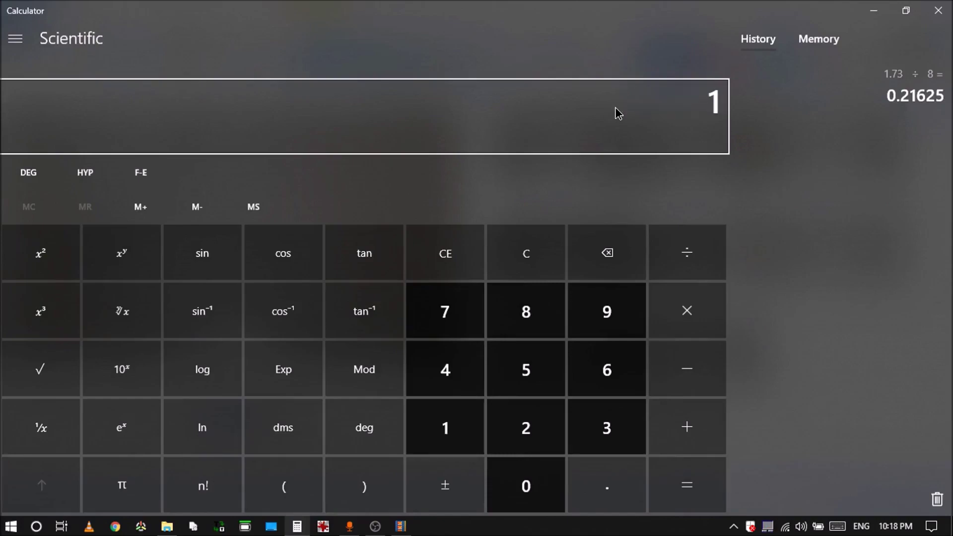
text(0.21625)
key(Return)
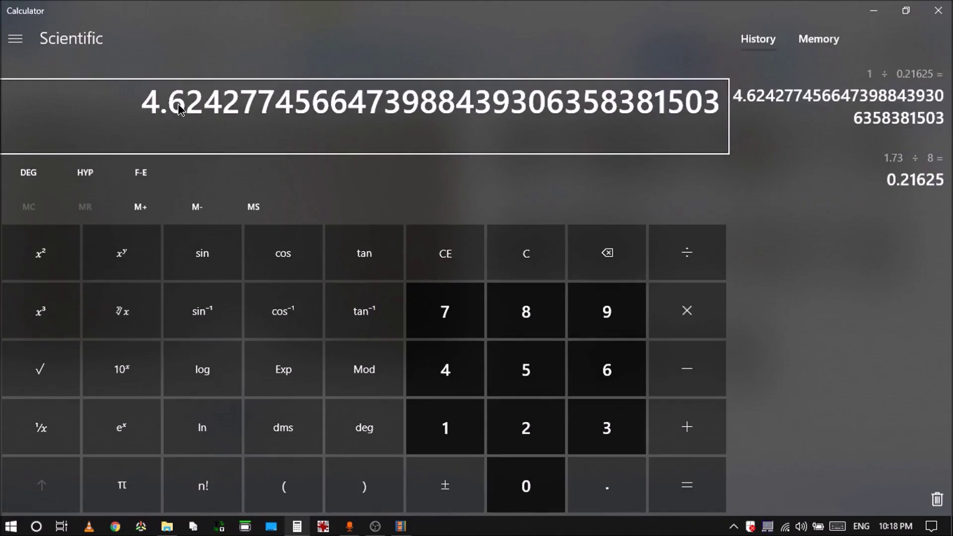
text(*60)
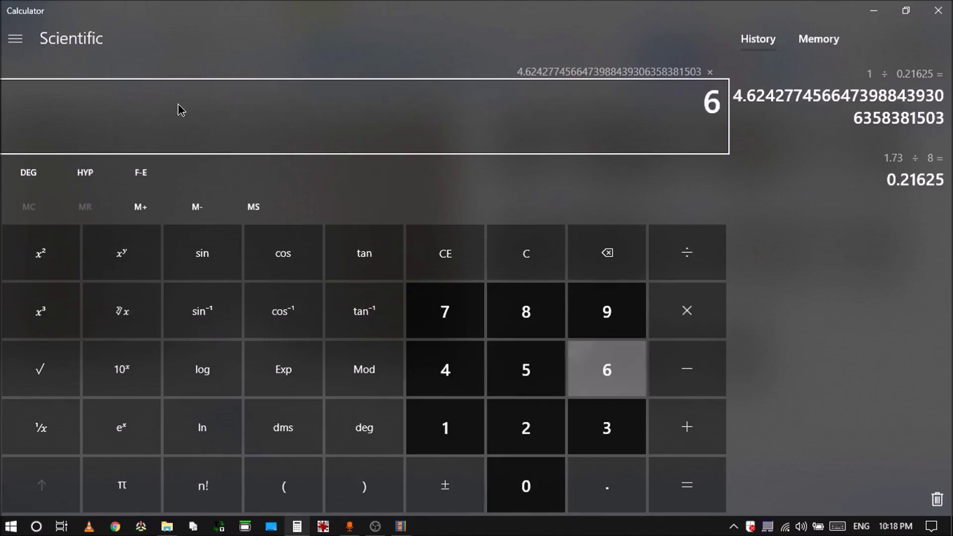
key(Return)
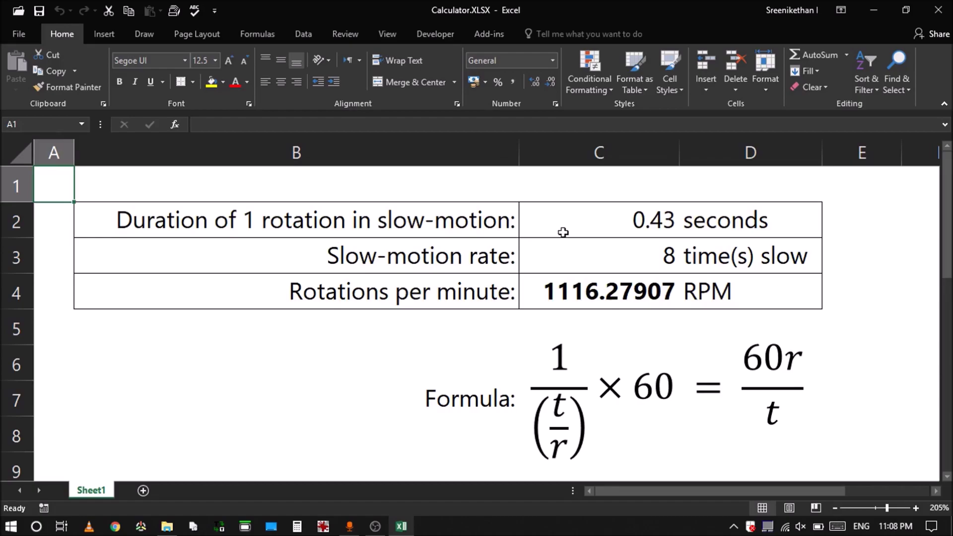
click(665, 220)
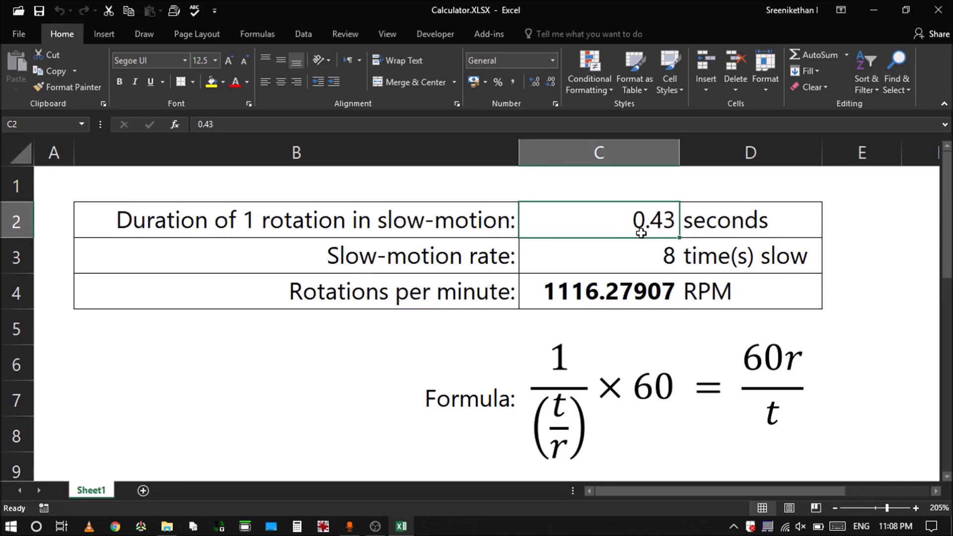
click(415, 263)
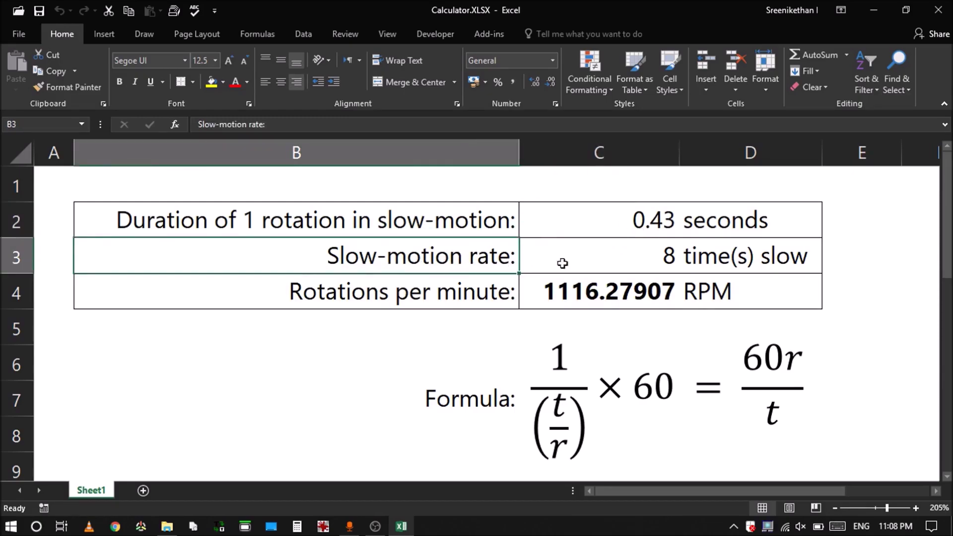
click(589, 263)
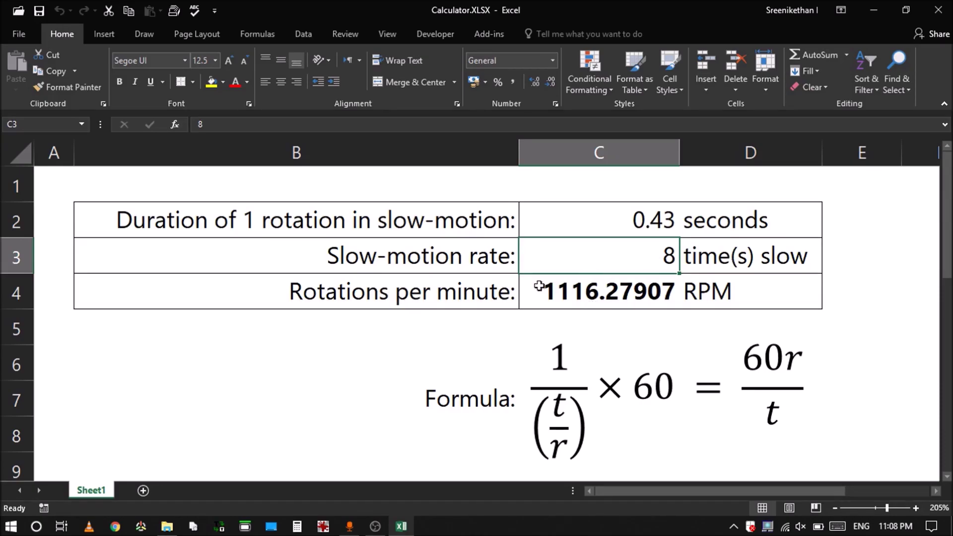
click(475, 289)
click(563, 289)
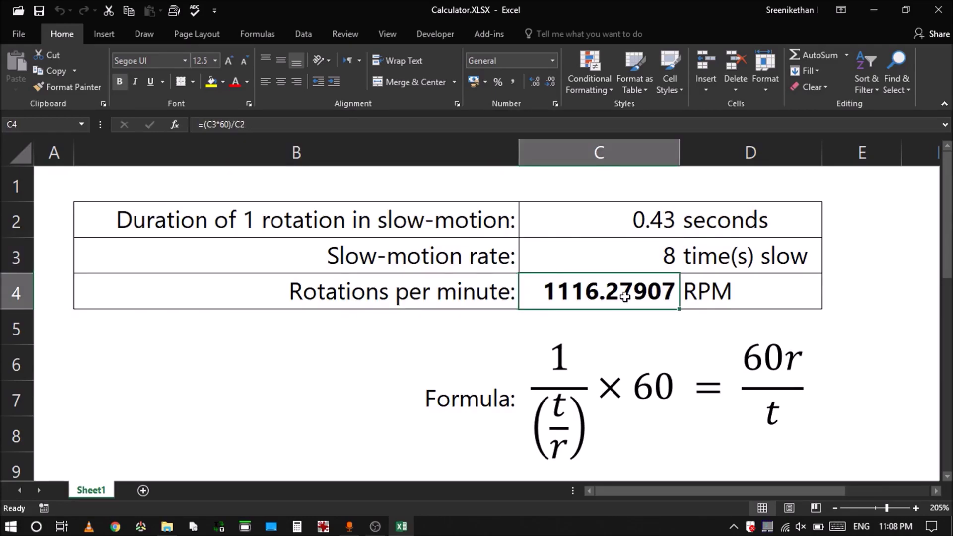
click(638, 218)
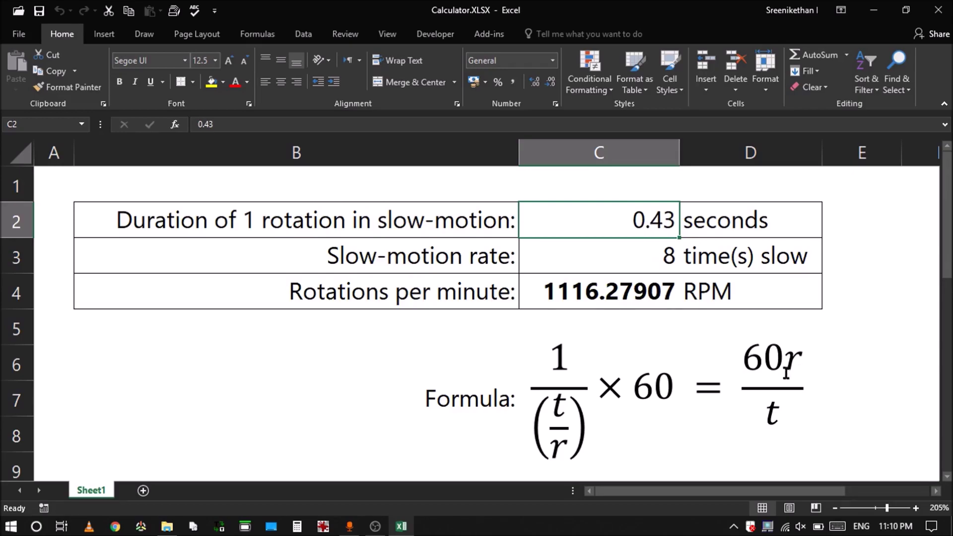
click(588, 268)
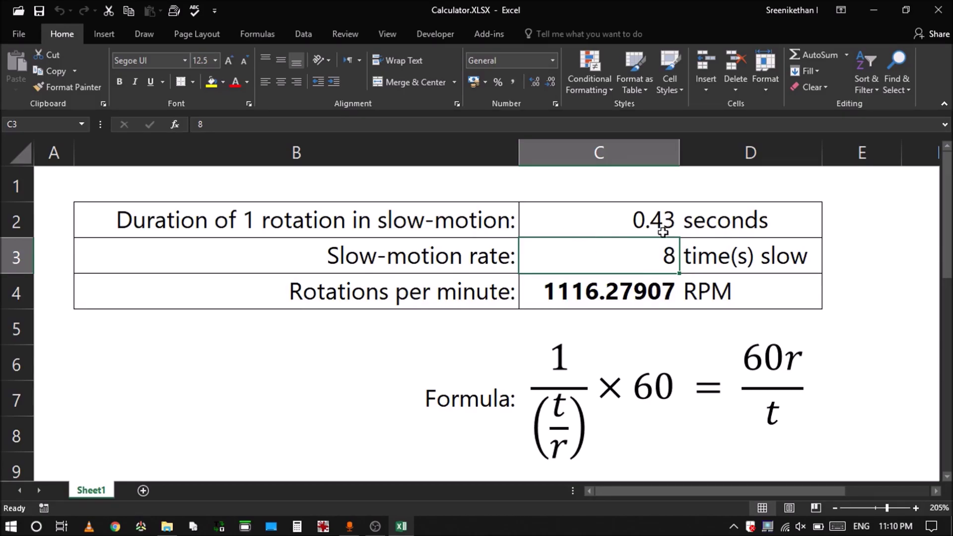
click(580, 290)
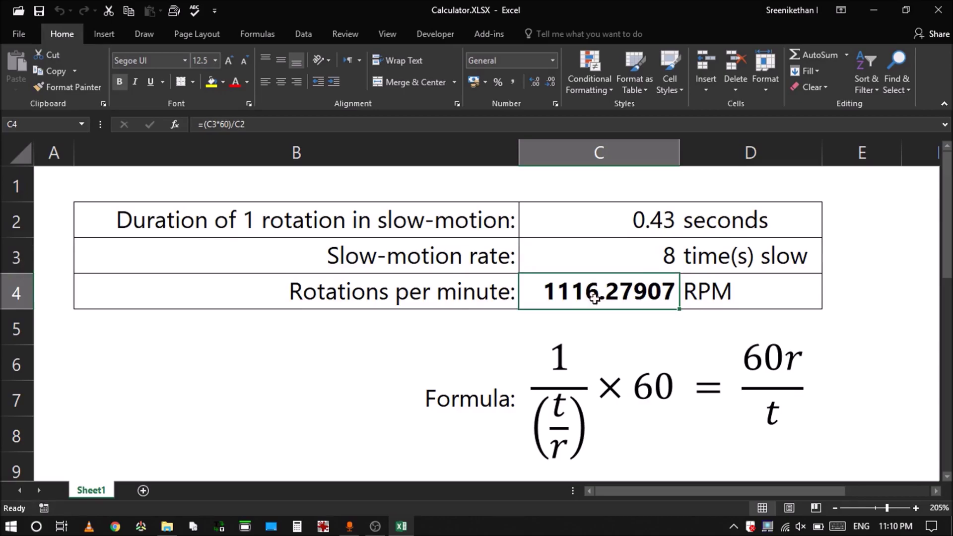